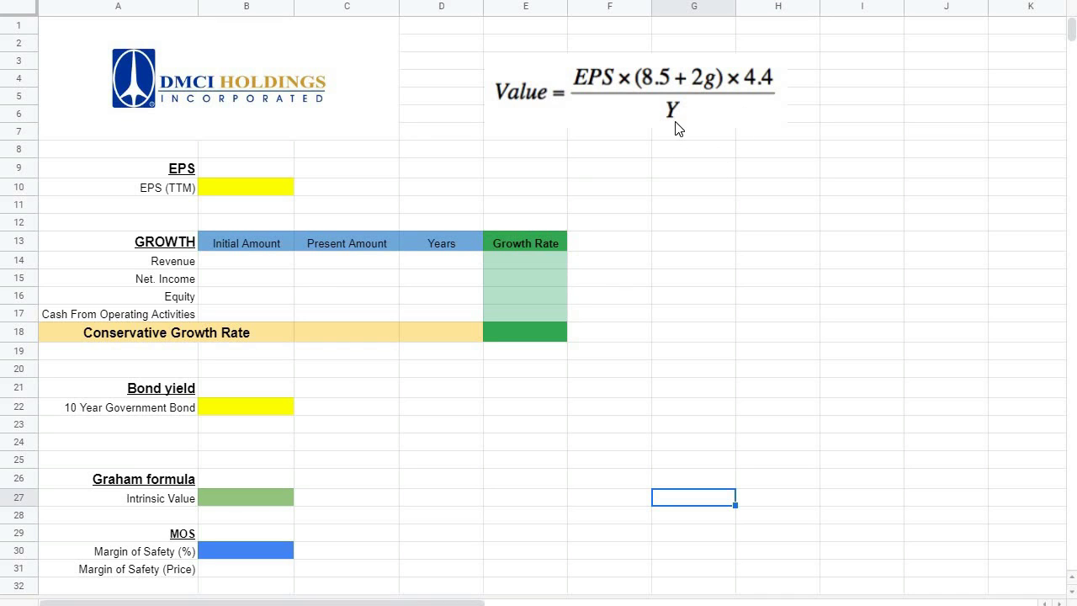
pyautogui.press('Right')
pyautogui.press('Right')
pyautogui.press('Up')
pyautogui.press('Up')
pyautogui.press('Up')
pyautogui.press('Up')
pyautogui.press('Up')
pyautogui.press('Up')
pyautogui.press('Up')
pyautogui.press('Up')
pyautogui.press('Up')
pyautogui.press('Up')
pyautogui.press('Up')
pyautogui.press('Up')
pyautogui.press('Up')
pyautogui.press('Up')
pyautogui.press('Up')
pyautogui.press('Up')
pyautogui.press('Up')
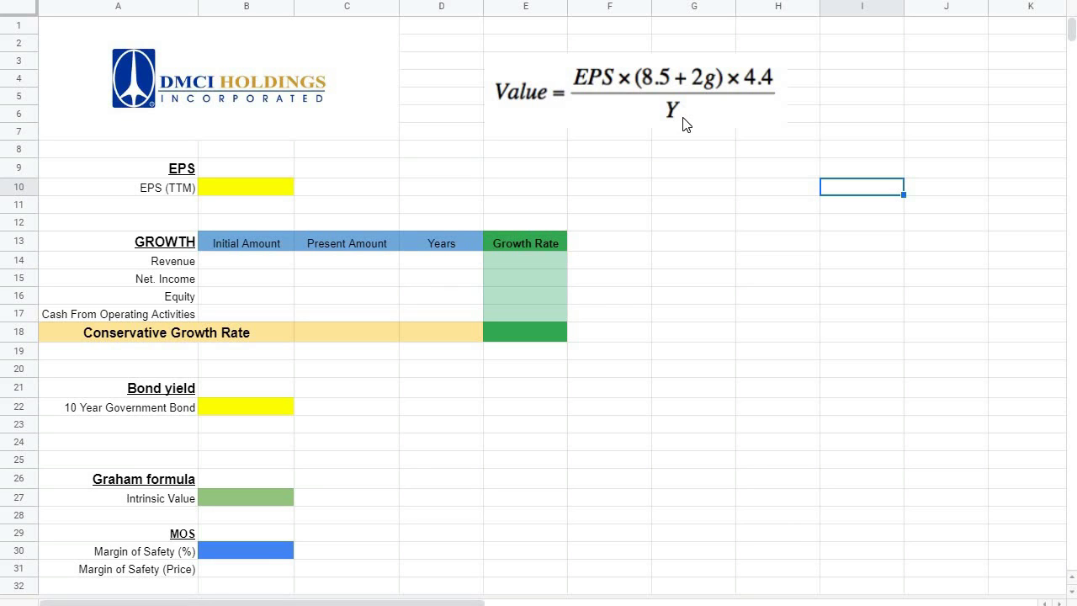
pyautogui.click(745, 279)
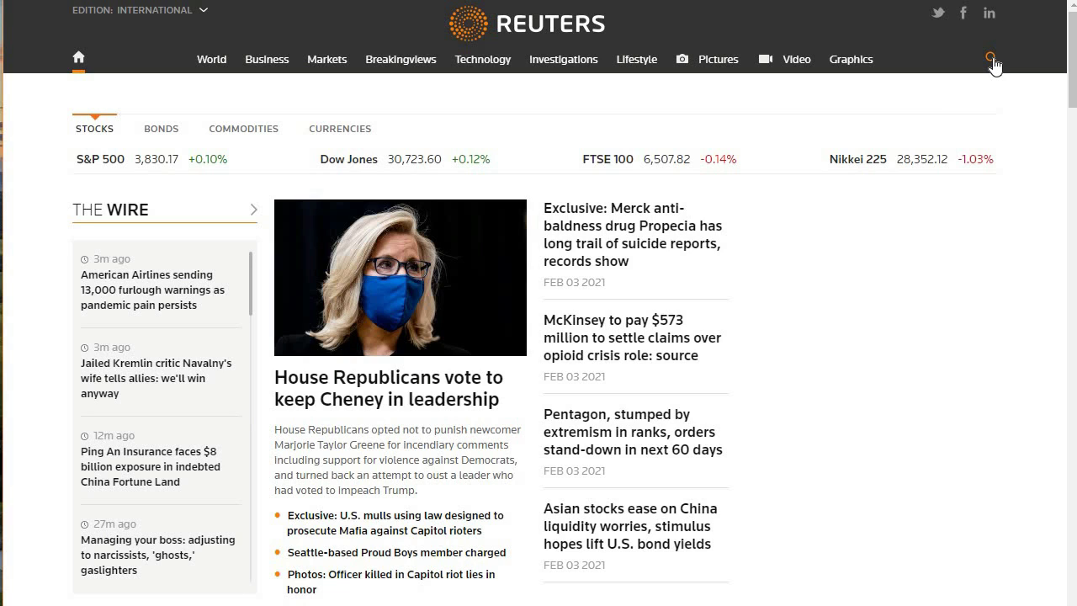
# Search Reuters for dmc.ps and open the DMCI Holdings Inc company page.
pyautogui.click(990, 61)
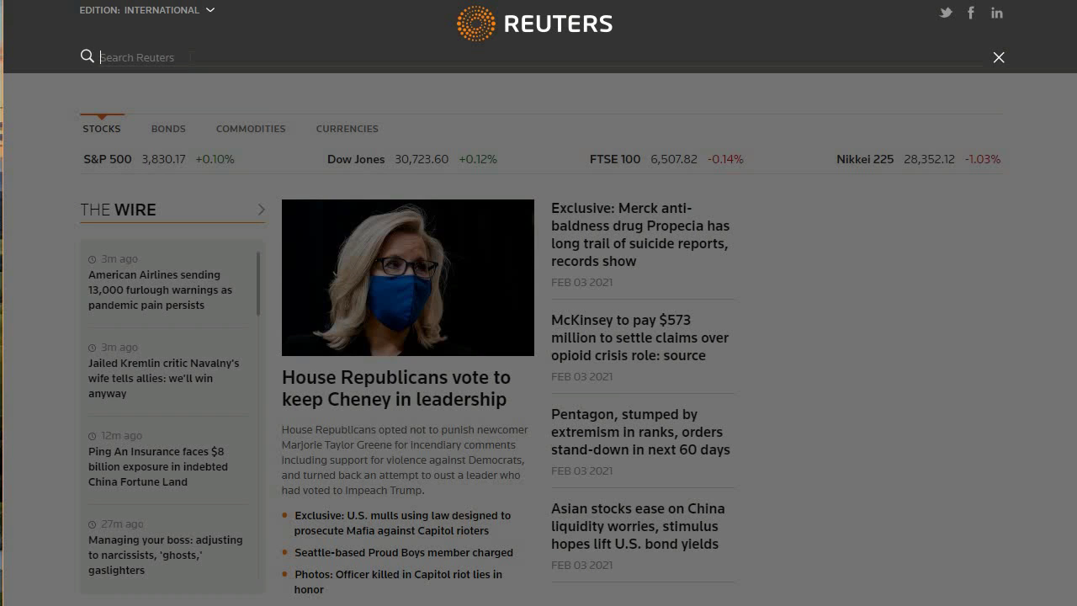
pyautogui.write('dm')
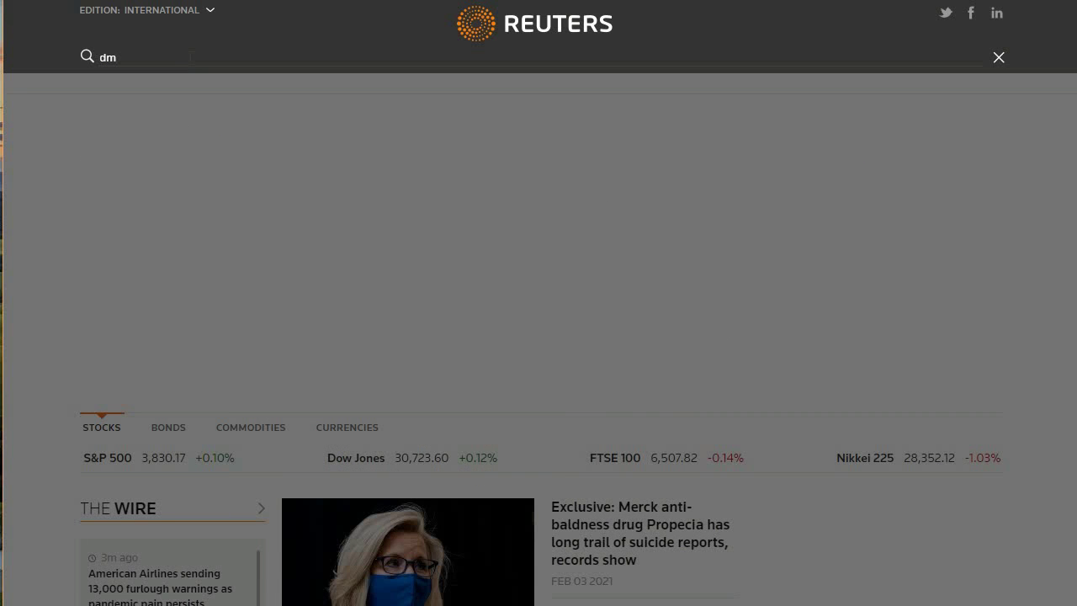
pyautogui.write('c.ps')
pyautogui.press('Return')
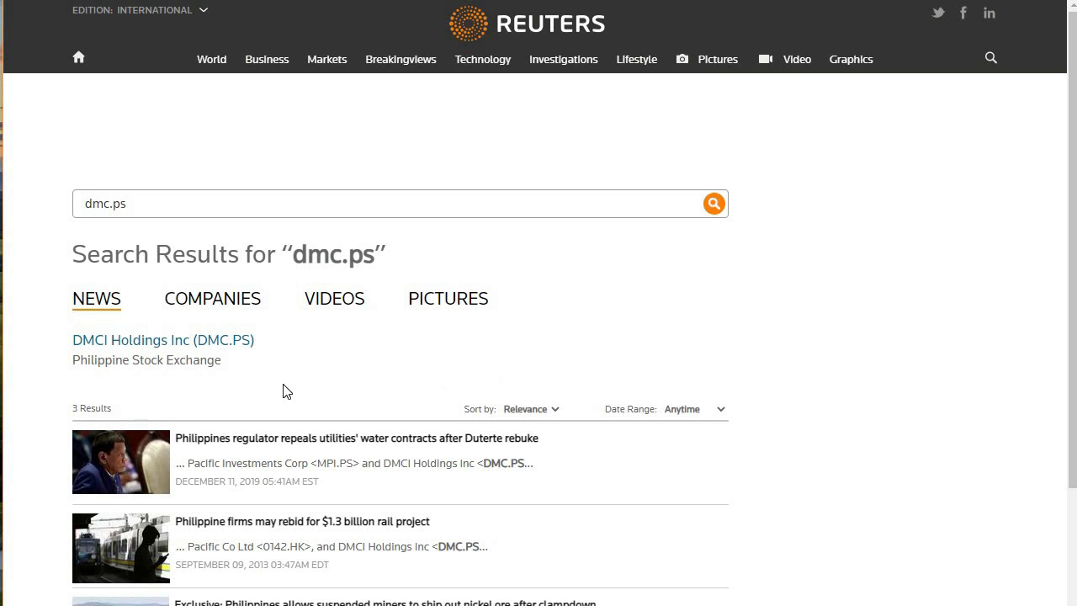
pyautogui.click(192, 341)
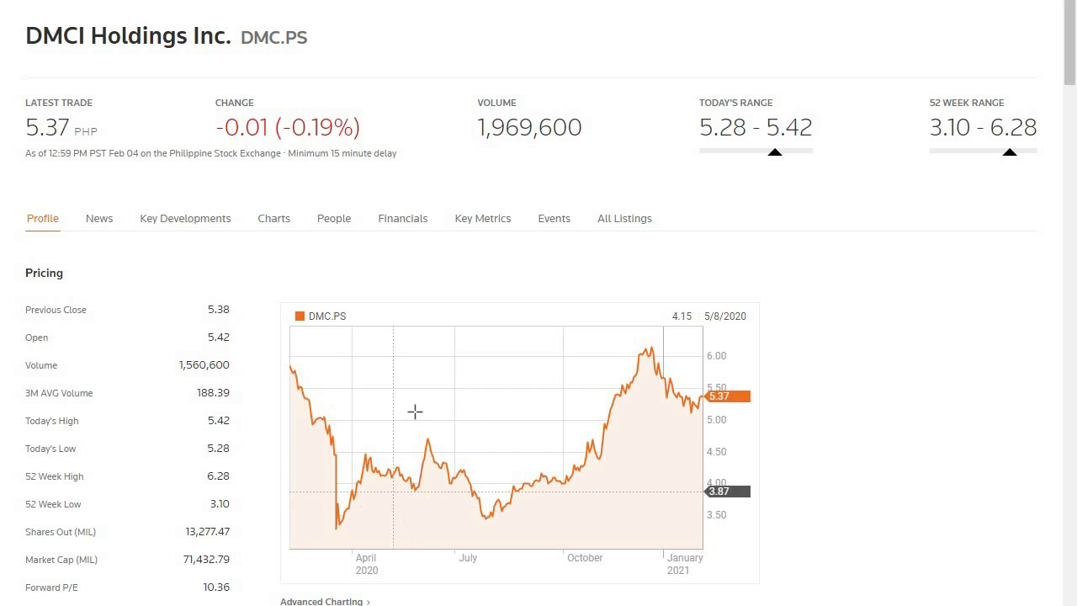
# Copy the EPS Excl. Extra Items (TTM) of 0.39 from the Reuters key metrics into the sheet's EPS (TTM) cell B10.
pyautogui.click(478, 223)
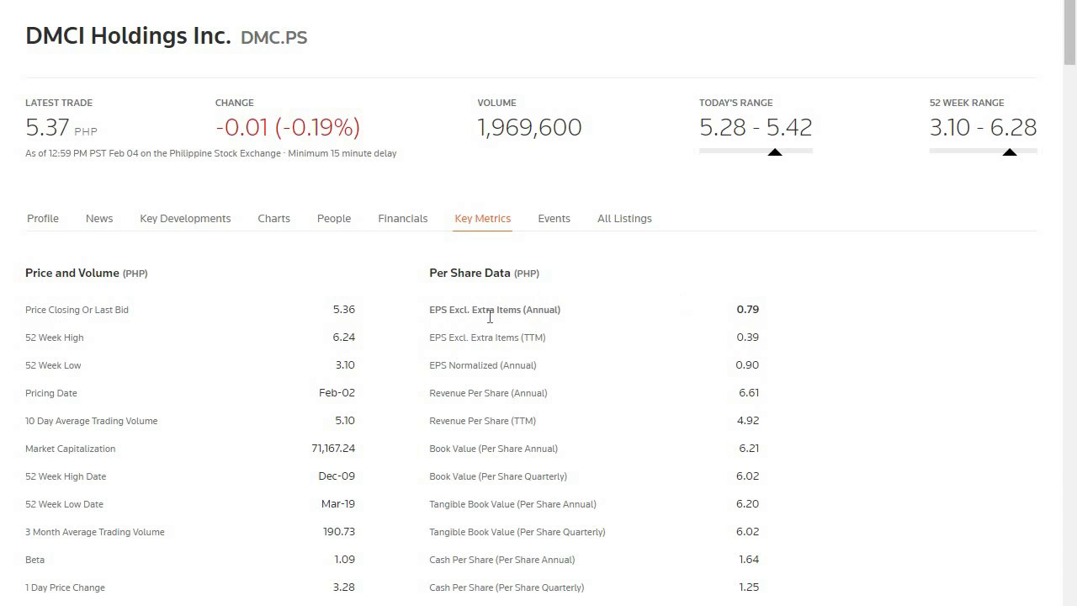
pyautogui.doubleClick(752, 340)
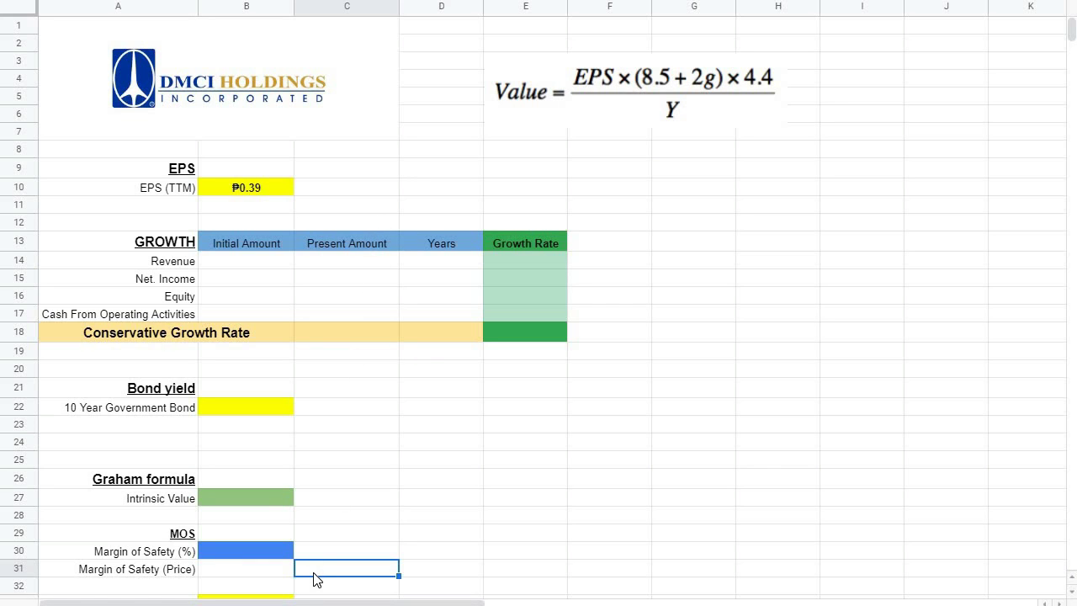
pyautogui.press('Up')
pyautogui.press('Up')
pyautogui.press('Up')
pyautogui.press('Up')
pyautogui.press('Right')
pyautogui.press('Right')
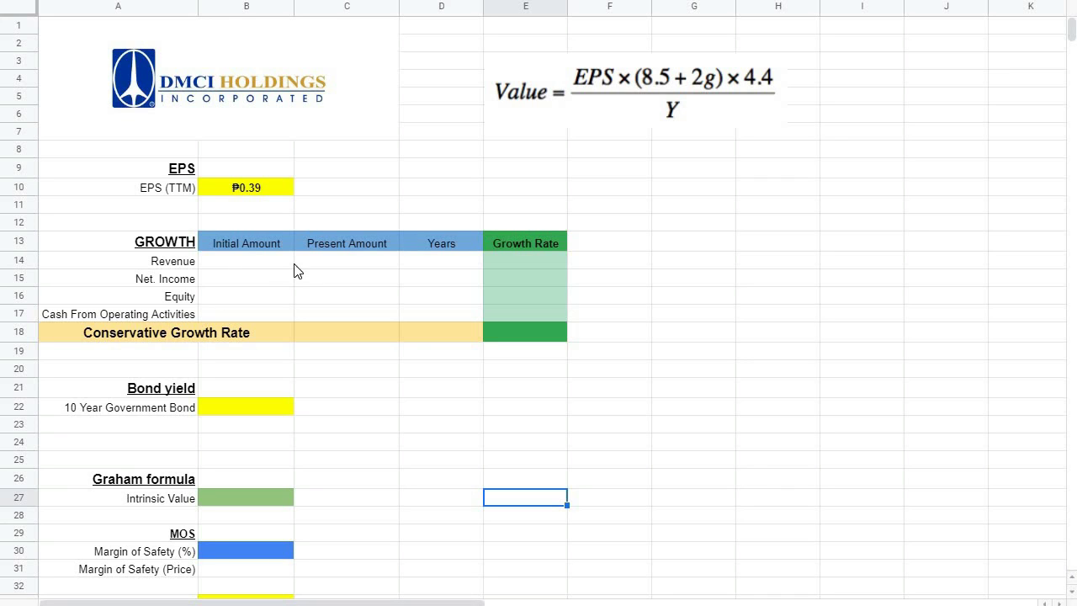
pyautogui.click(441, 407)
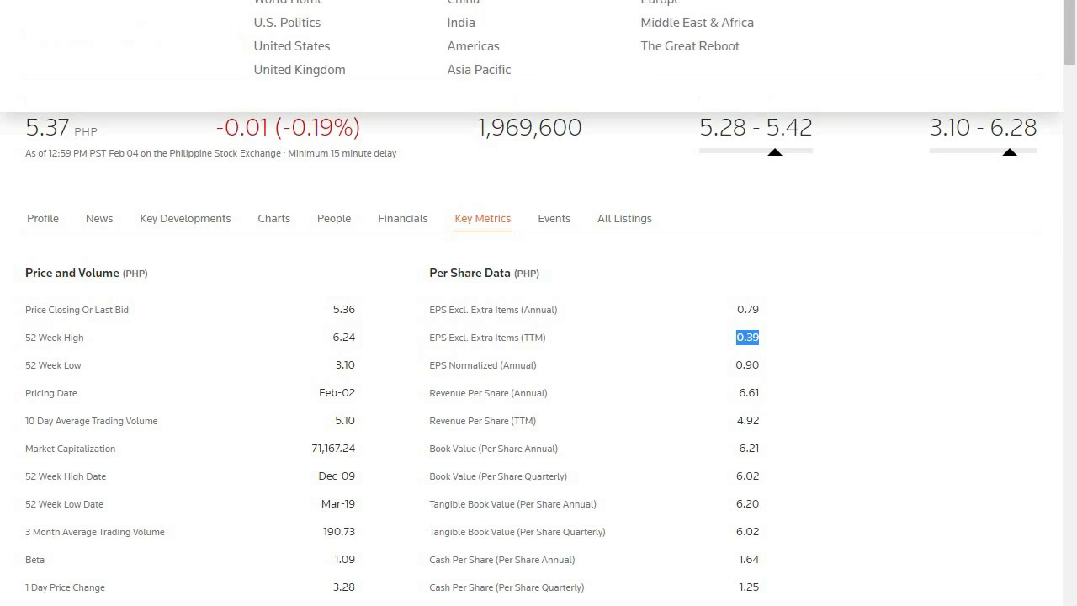
# Fill the Revenue row from the annual income statement: initial amount 55,955.53, present amount 87,761.22 and 5 years.
pyautogui.click(408, 229)
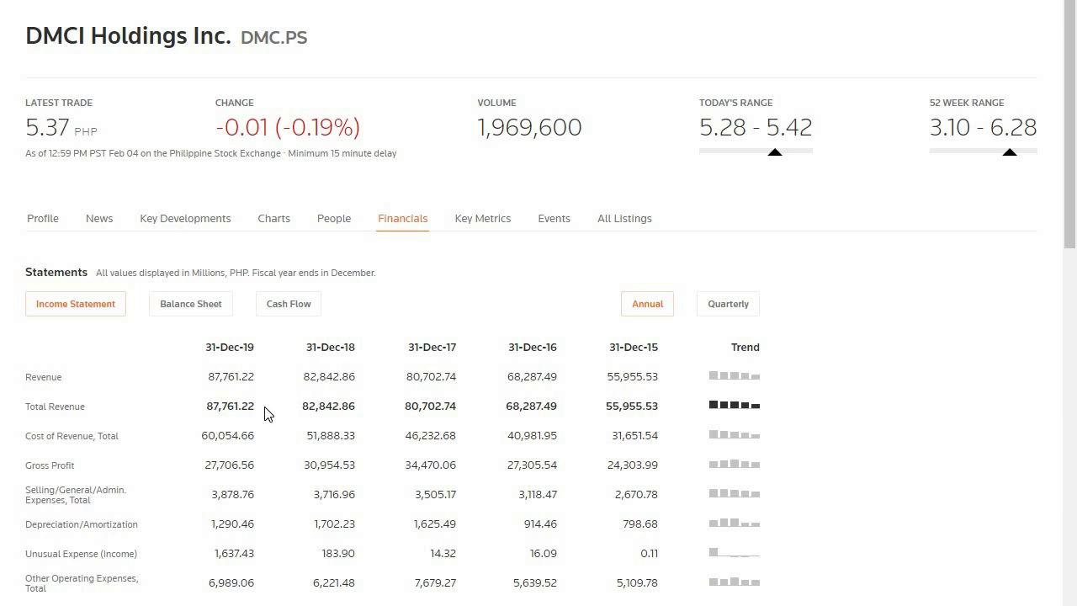
pyautogui.doubleClick(621, 410)
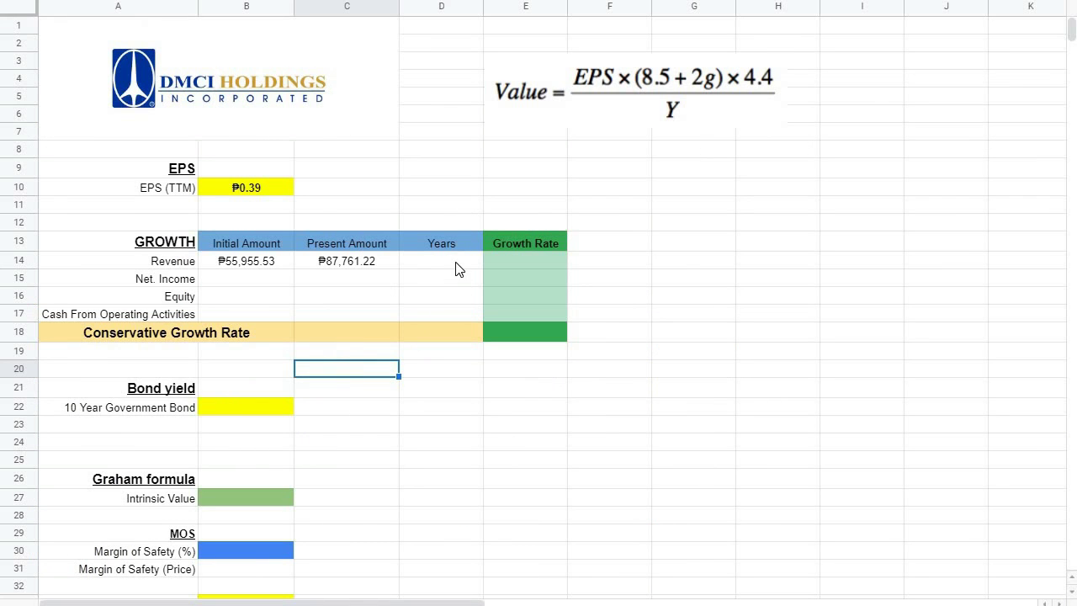
pyautogui.doubleClick(456, 261)
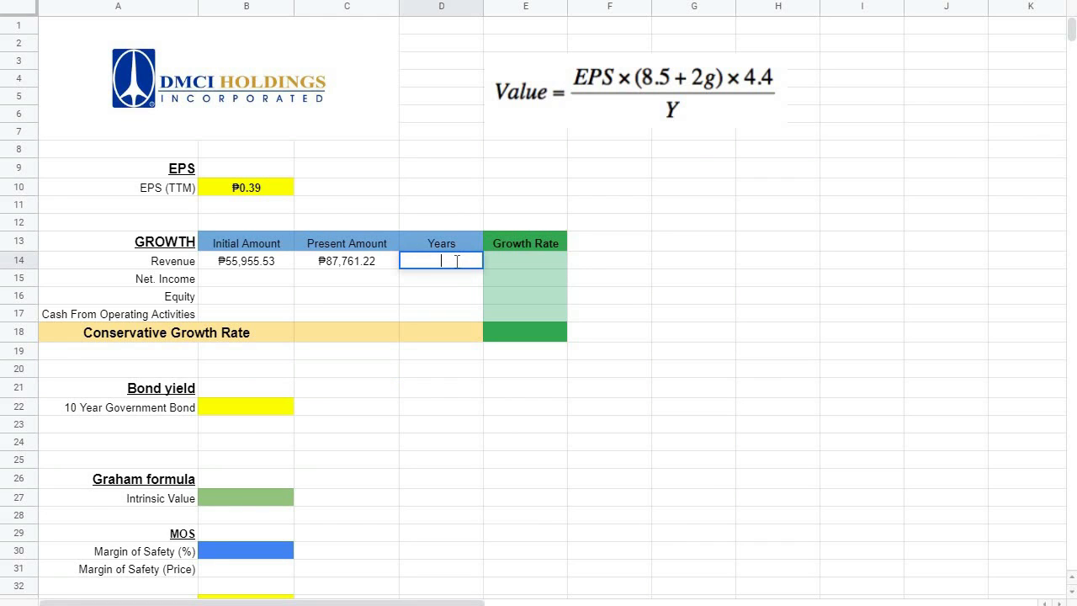
pyautogui.write('5')
pyautogui.press('Return')
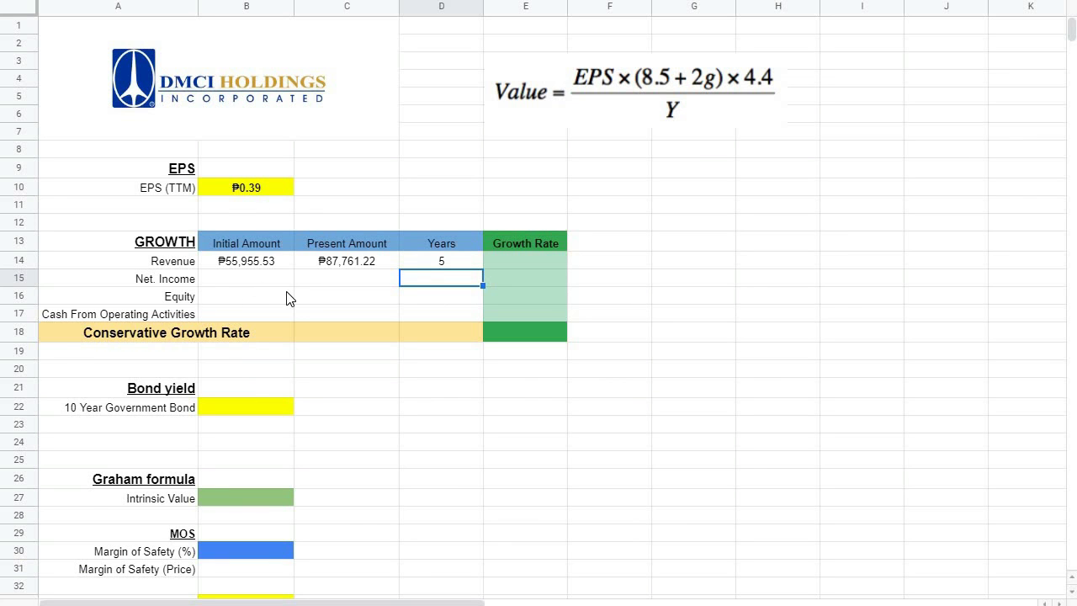
# Fill the Net. Income row from the Reuters income statement: initial amount 12,033.43, present amount 10,533.13 and 5 years.
pyautogui.hotkey('ctrl', 'Tab')
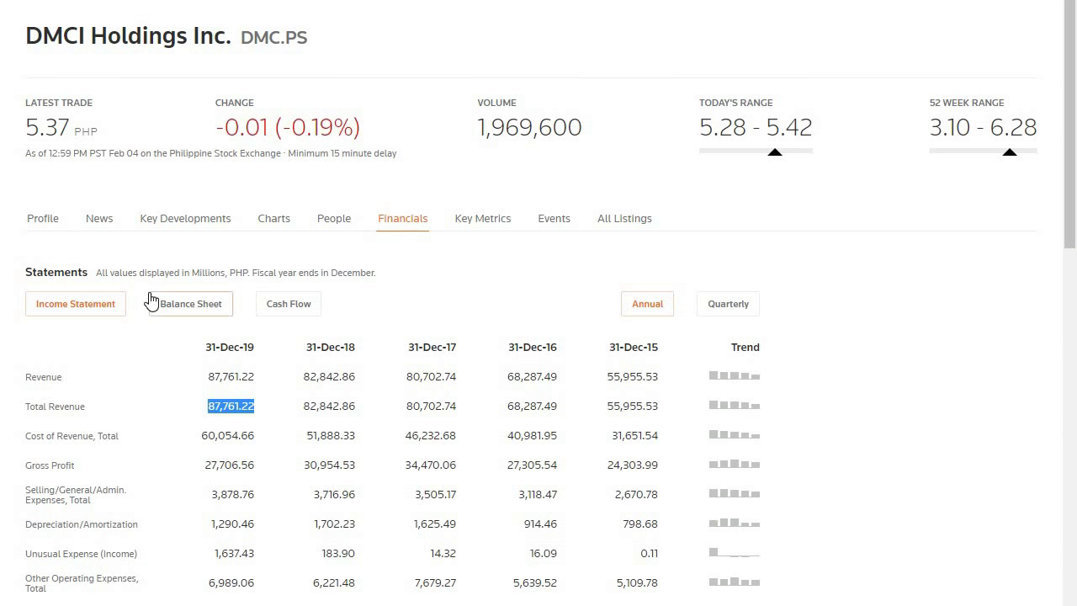
pyautogui.scroll(-5, 413, 312)
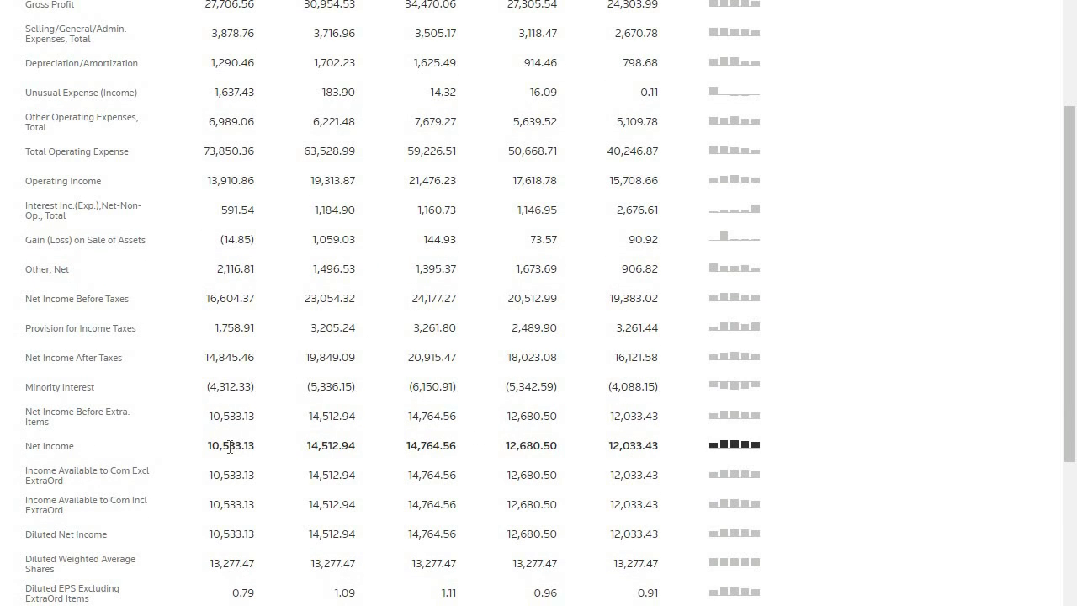
pyautogui.hotkey('ctrl', 'Tab')
pyautogui.click(437, 279)
pyautogui.doubleClick(437, 278)
pyautogui.write('5')
pyautogui.press('Return')
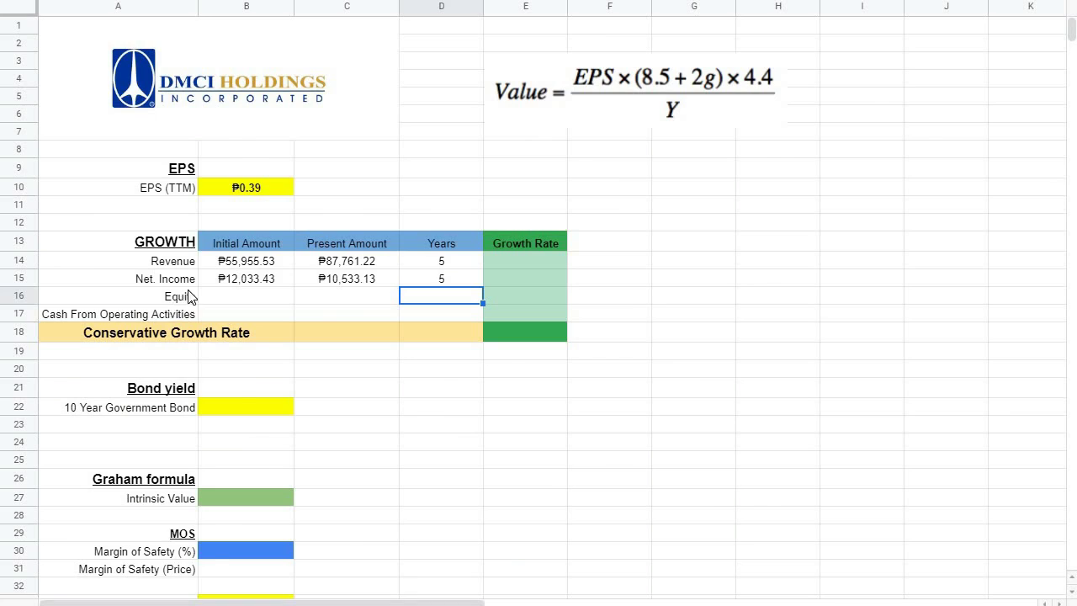
# Fill the Equity row from the annual balance sheet on Reuters: initial amount 62,504.71, present amount 82,403.65 and 5 years.
pyautogui.hotkey('ctrl', 'Tab')
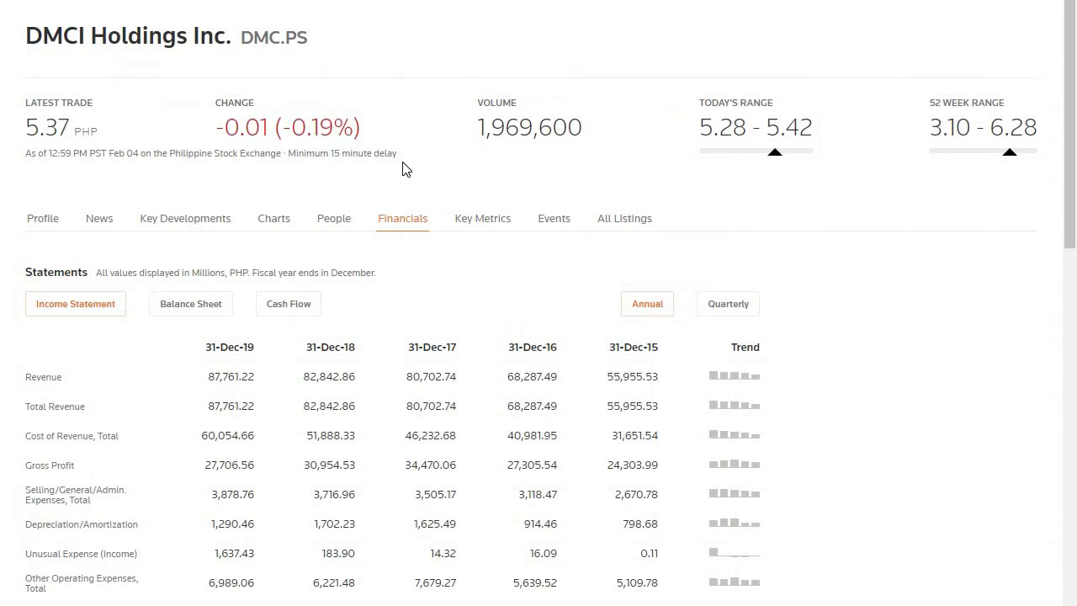
pyautogui.click(202, 312)
pyautogui.scroll(-3, 662, 312)
pyautogui.scroll(-8, 665, 314)
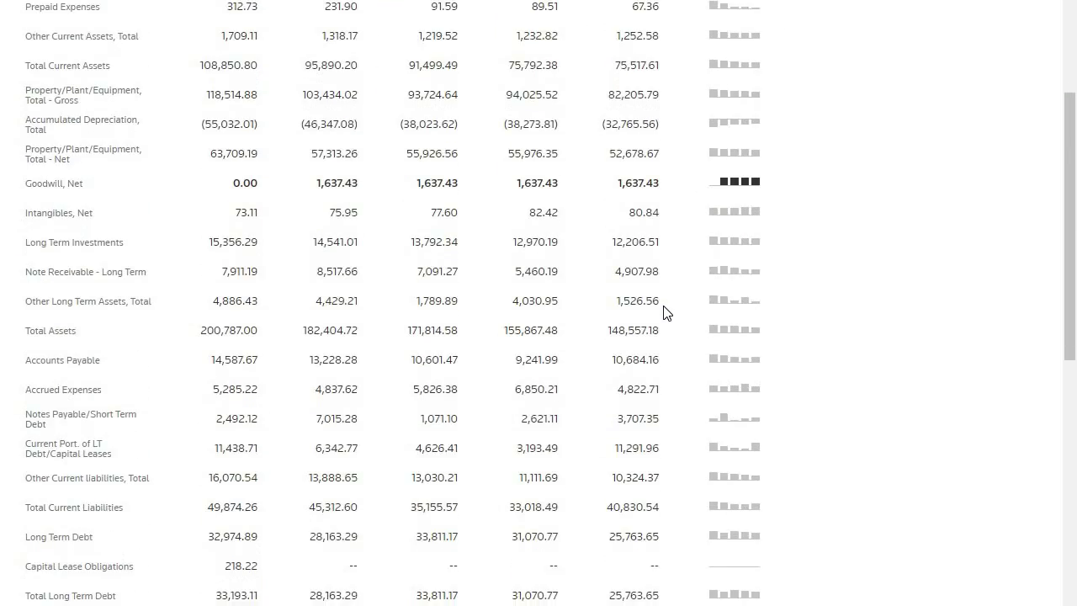
pyautogui.scroll(-3, 341, 416)
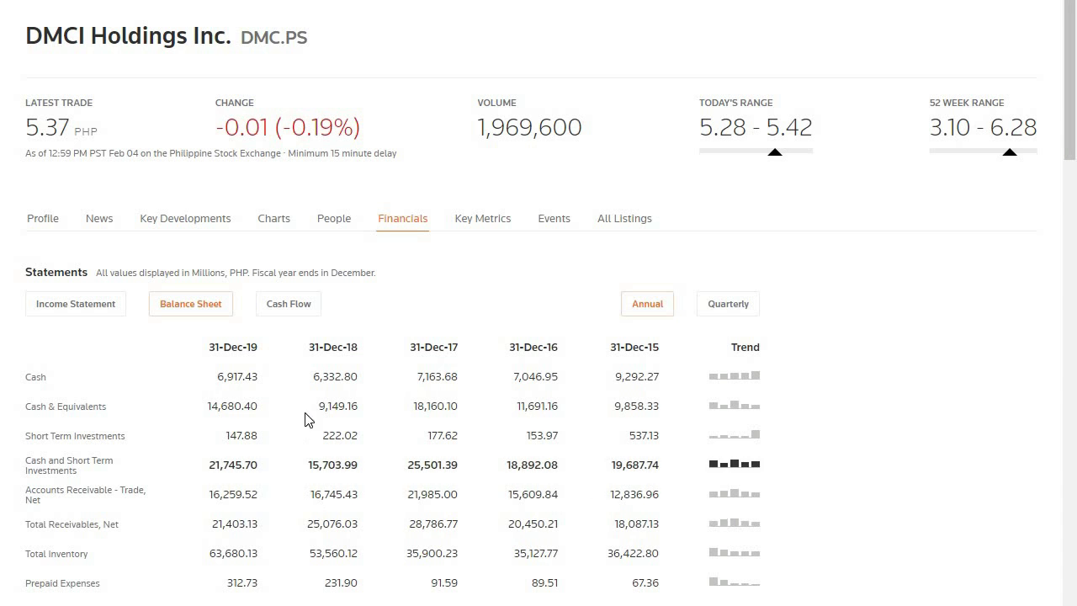
# Fill the Cash From Operating Activities row from the annual cash flow statement: initial amount 14,089.01, present amount 25,131.77 and 5 years.
pyautogui.click(291, 308)
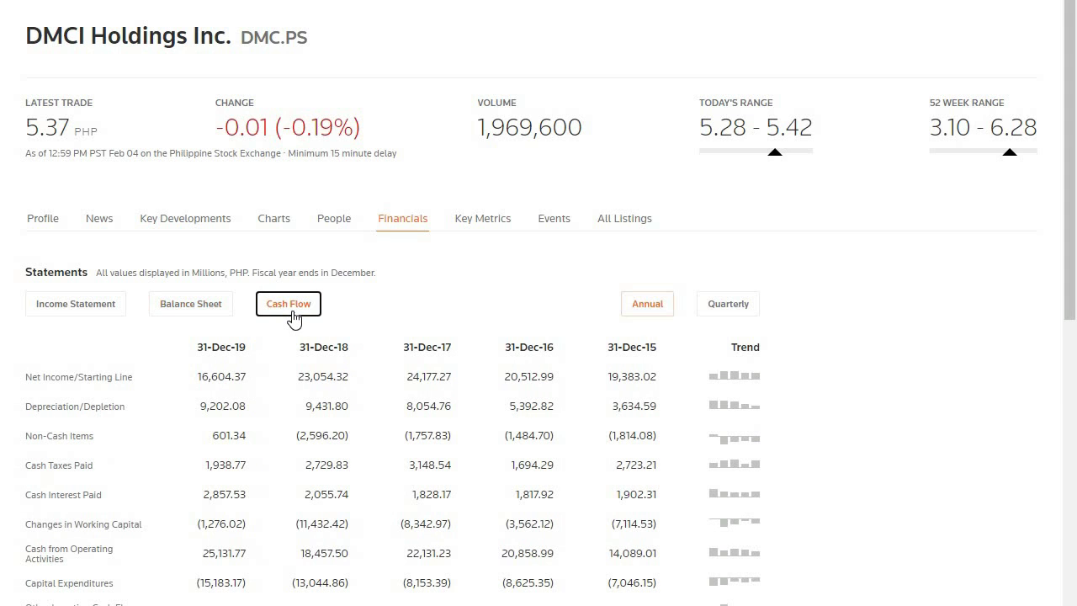
pyautogui.scroll(-3, 296, 328)
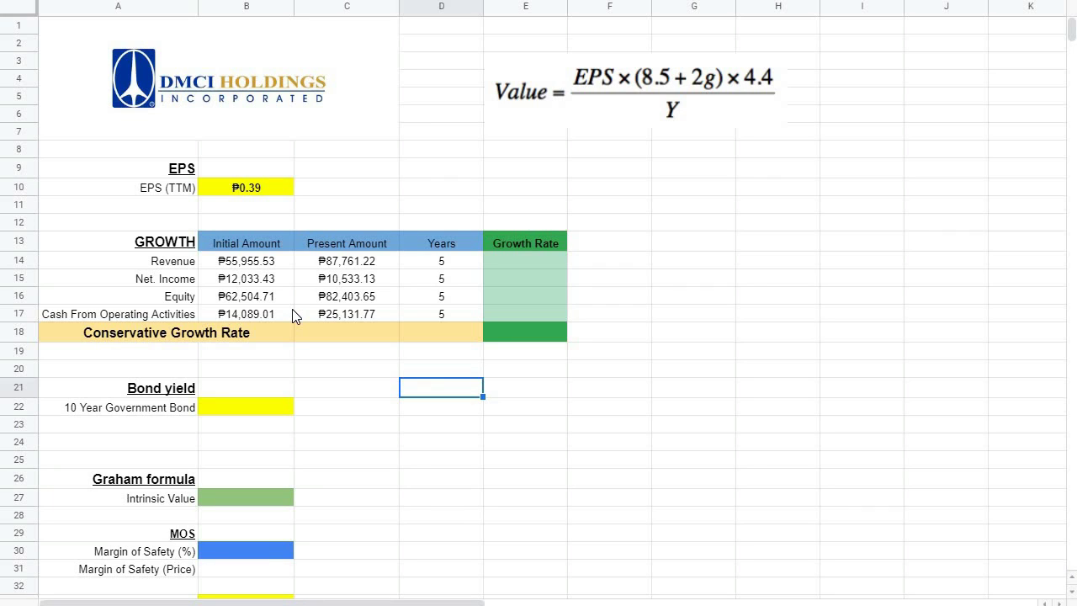
# Enter the formula =rate(D14,0,-B14,C14) in E14 to calculate the revenue growth rate.
pyautogui.doubleClick(528, 265)
pyautogui.write('=rate(D14,0,-B14,C14)')
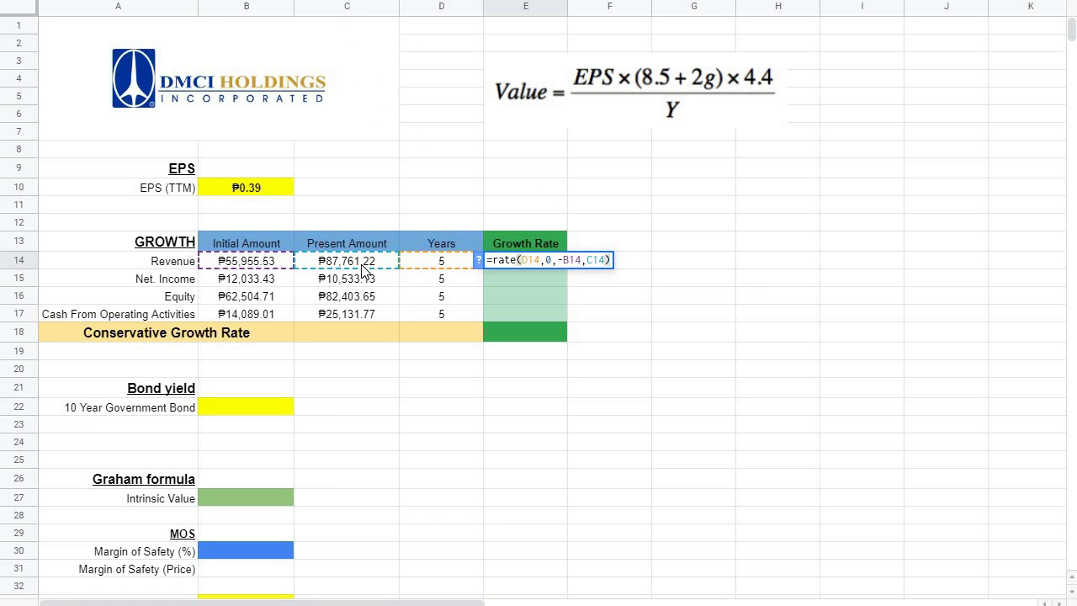
pyautogui.press('Return')
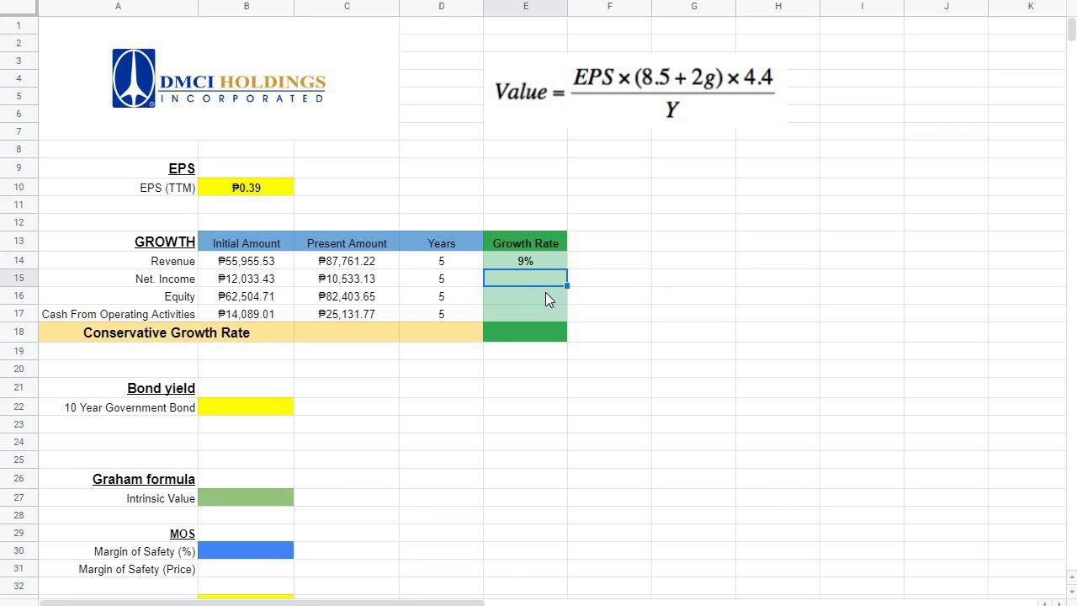
# Fill the growth rate formula from E14 down through E17 for net income, equity and operating cash flow.
pyautogui.click(558, 262)
pyautogui.moveTo(567, 266); pyautogui.dragTo(568, 324)
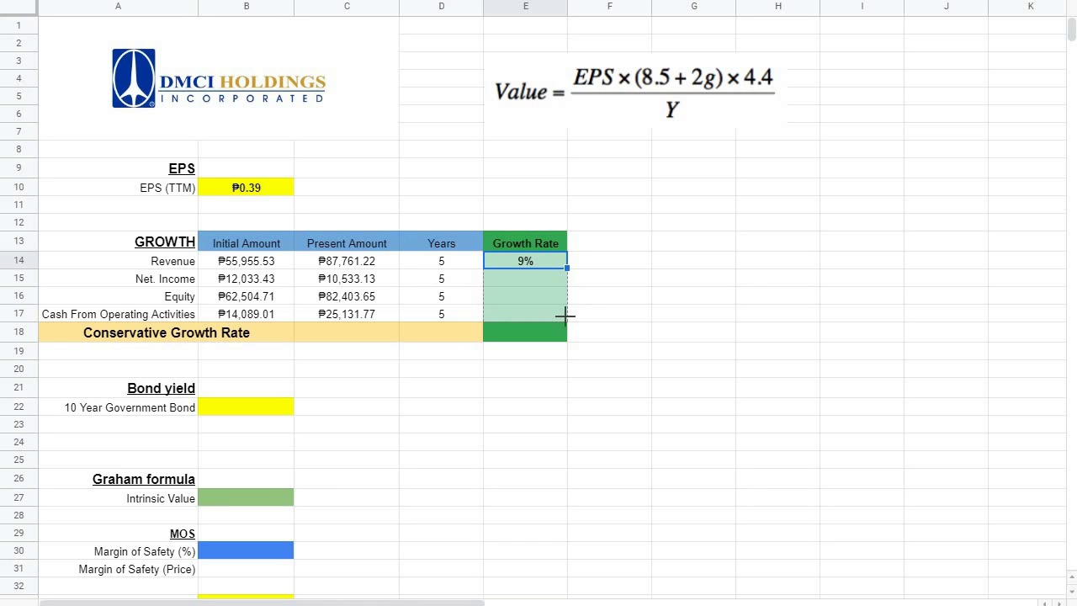
pyautogui.moveTo(564, 315); pyautogui.dragTo(565, 318)
pyautogui.click(546, 370)
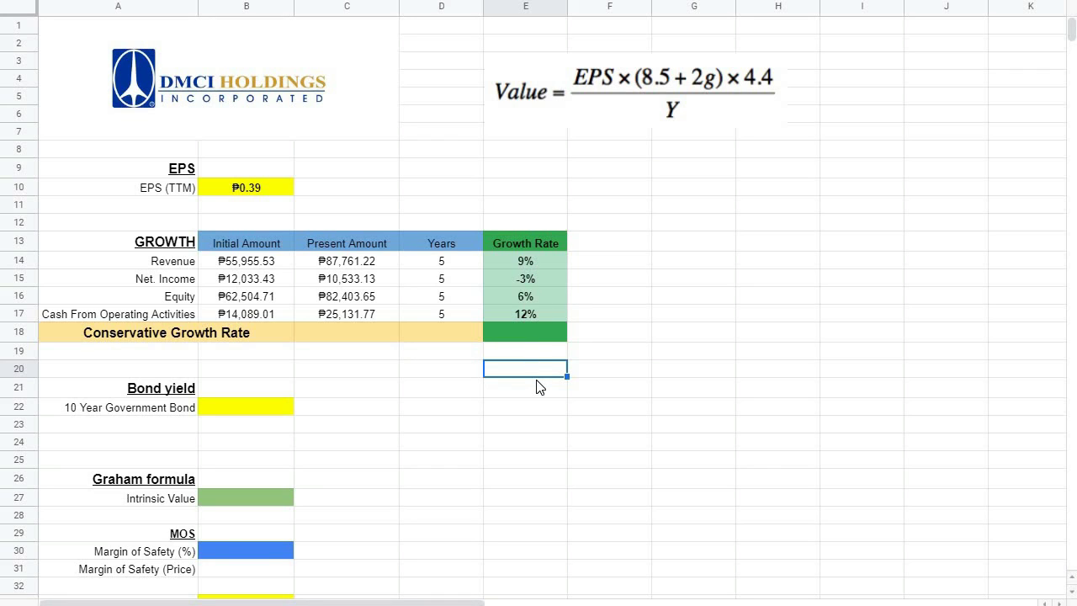
# Calculate the Conservative Growth Rate in E18 with the formula =AVERAGE(E14:E17).
pyautogui.click(524, 332)
pyautogui.write('=AVERAGE(E14:E17)')
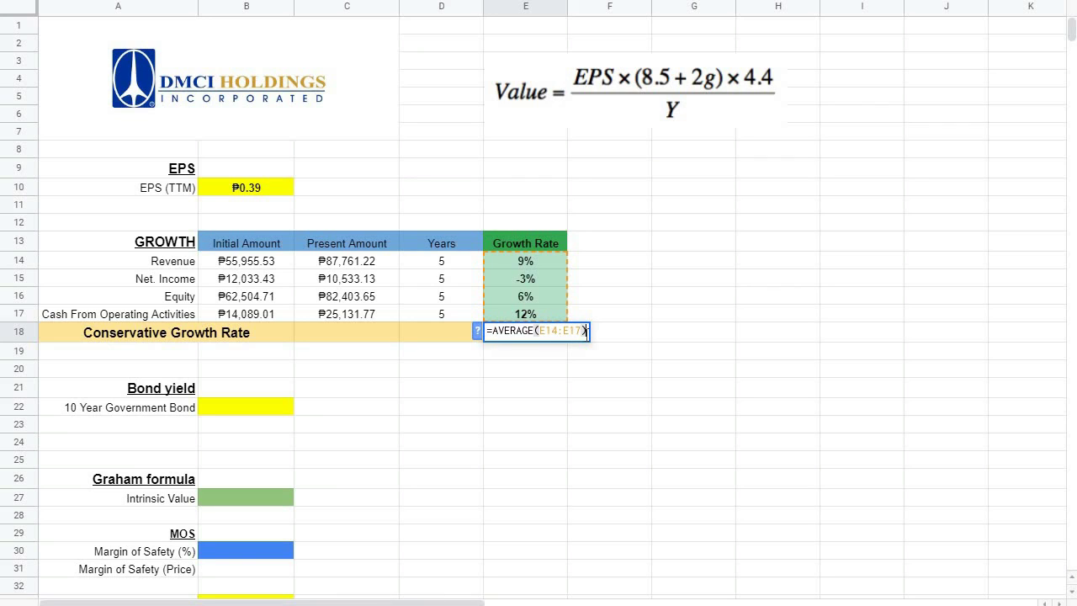
pyautogui.press('Return')
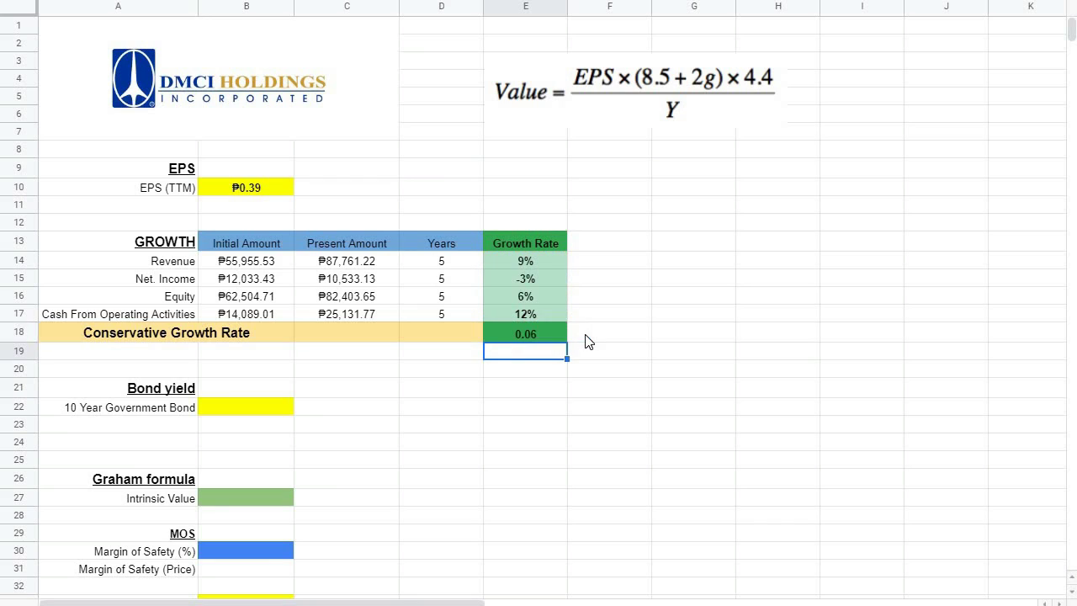
# Change the Conservative Growth Rate formula in E18 to =AVERAGE(E14:E17)*100.
pyautogui.doubleClick(539, 332)
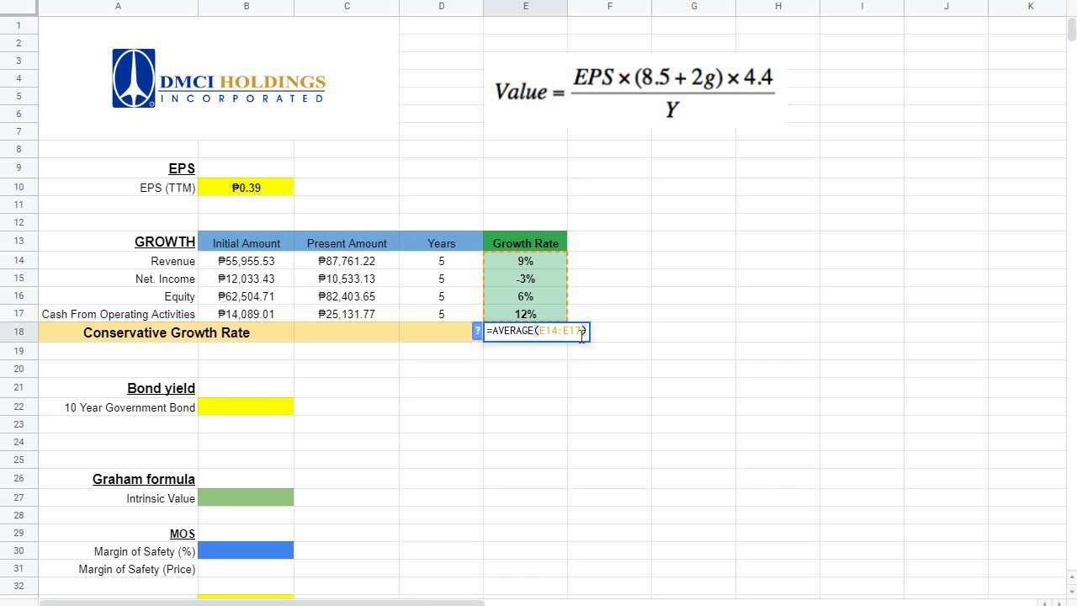
pyautogui.write('*100')
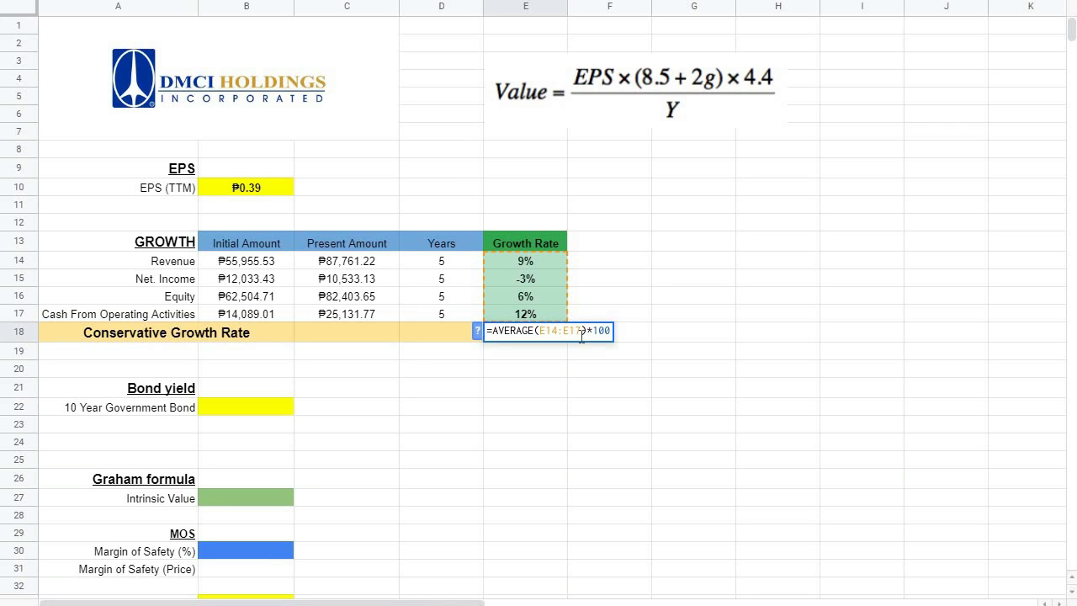
pyautogui.press('Return')
pyautogui.click(580, 389)
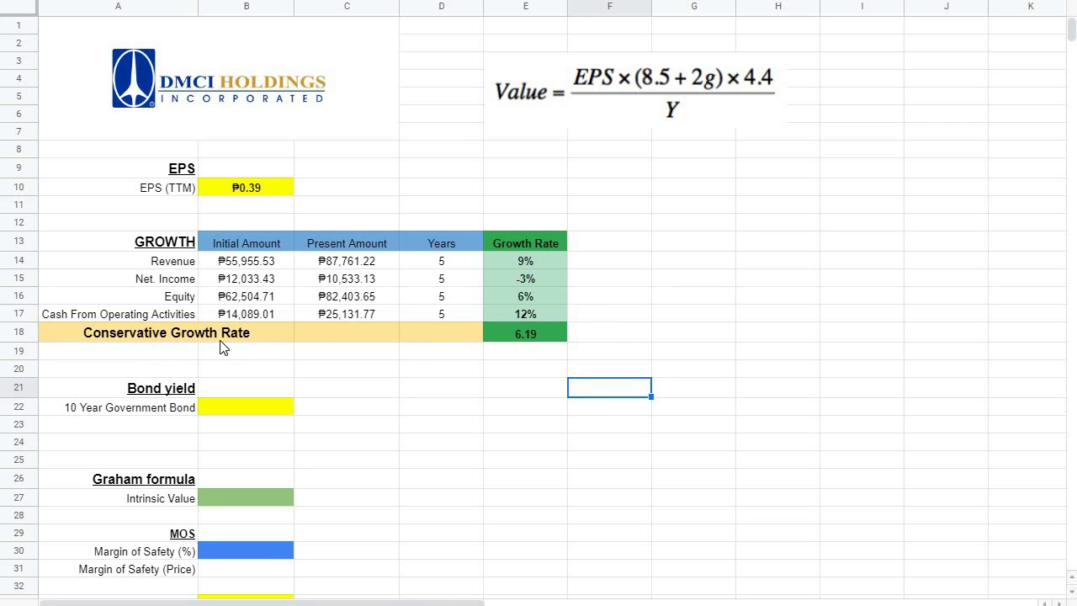
pyautogui.click(553, 337)
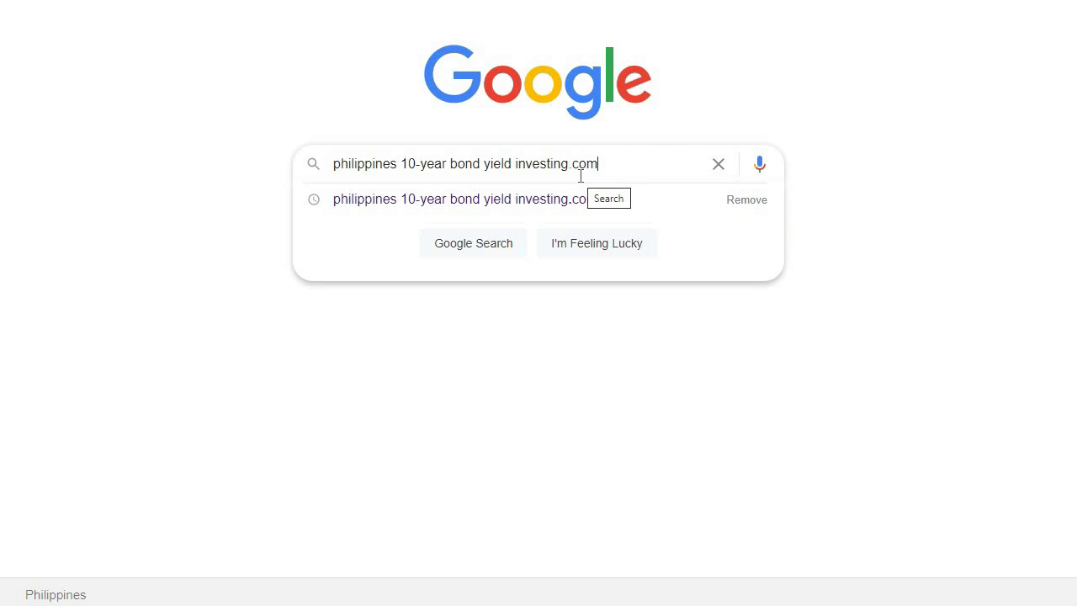
# Search Google for philippines 10-year bond yield investing.com, open the Philippines 10-Year Bond Yield page and enter 3.093 in B22.
pyautogui.press('Escape')
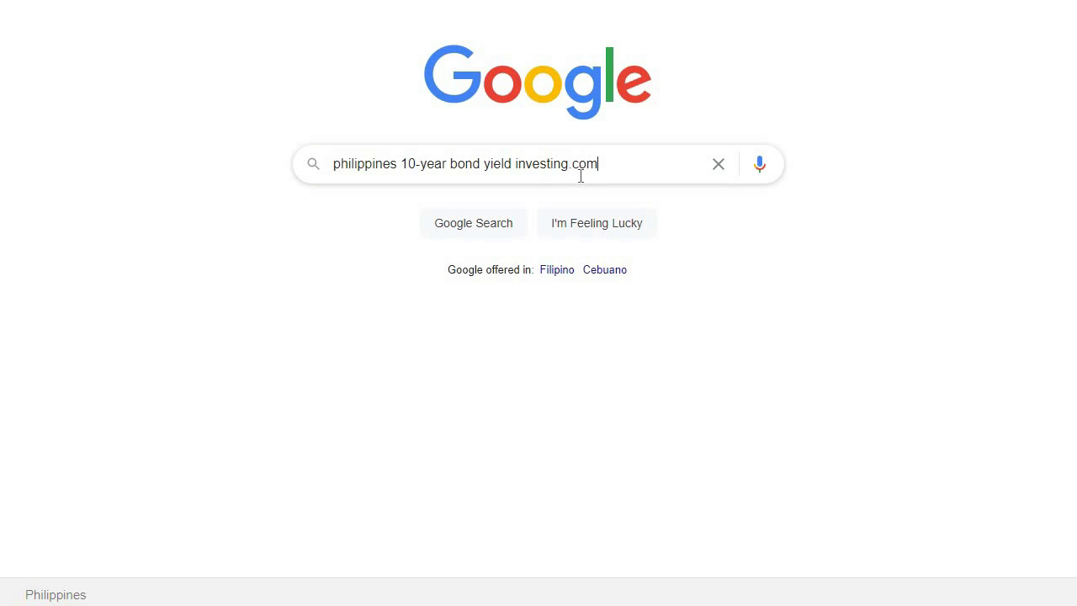
pyautogui.press('Return')
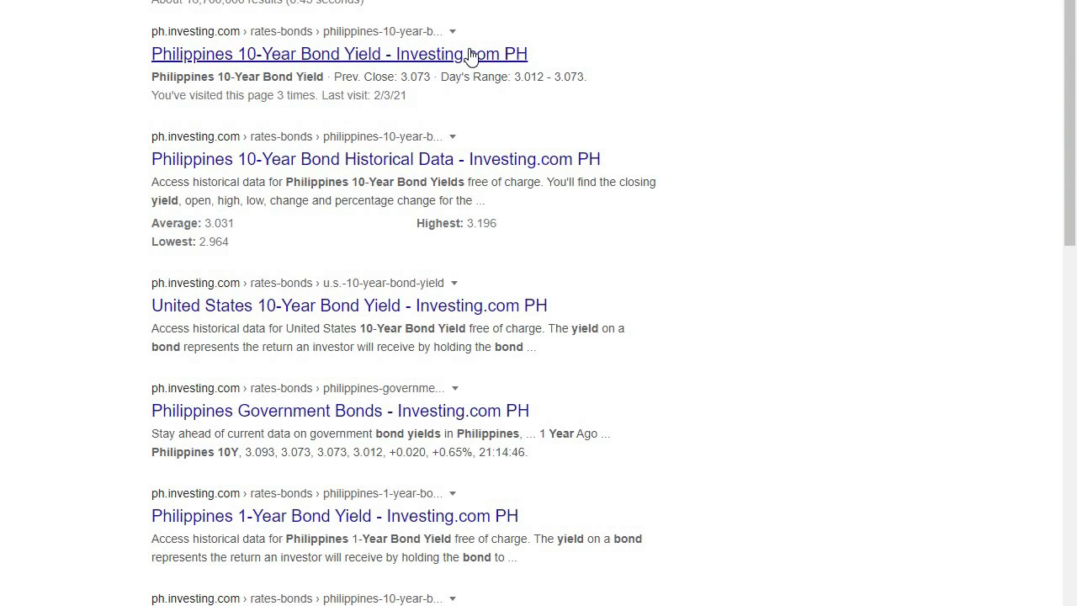
pyautogui.click(471, 55)
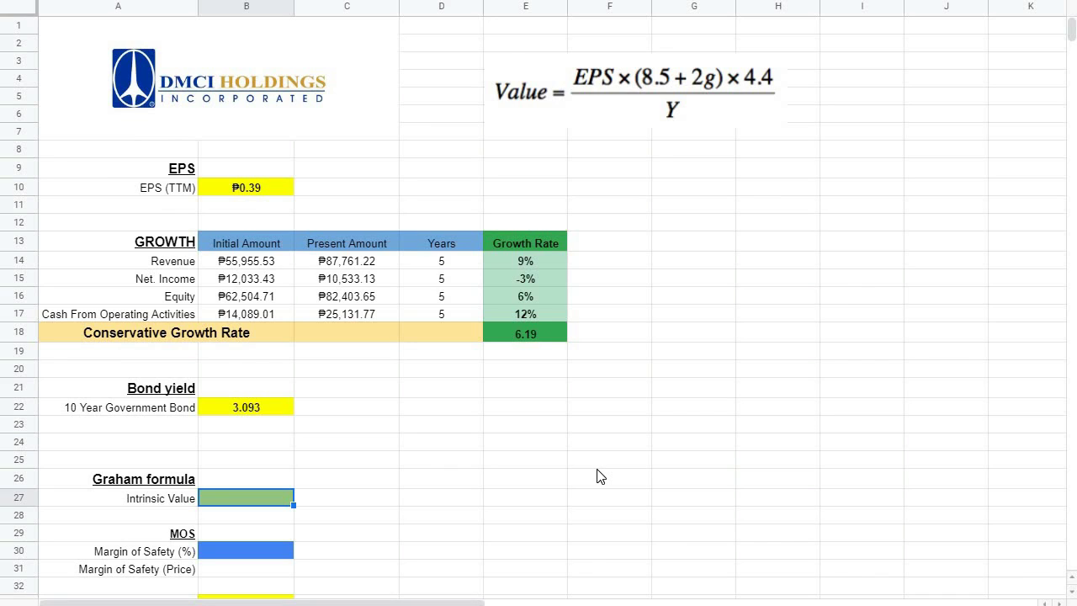
# Calculate the Intrinsic Value in B27 with the Graham formula =(B10*(8.5+2*E18)*4.4)/B22.
pyautogui.doubleClick(237, 497)
pyautogui.hotkey('ctrl', 'v')
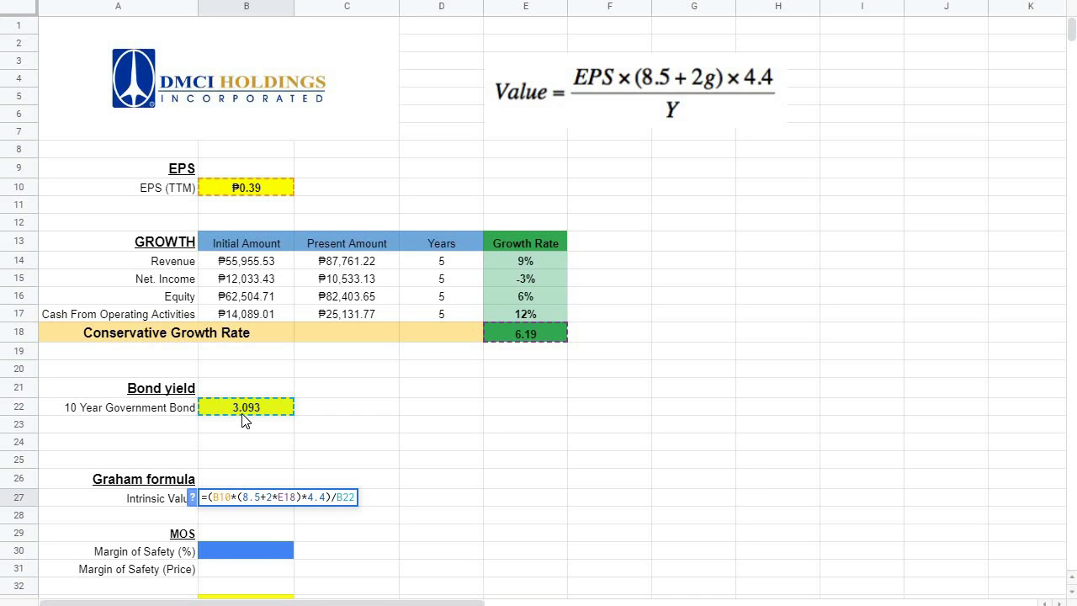
pyautogui.press('Return')
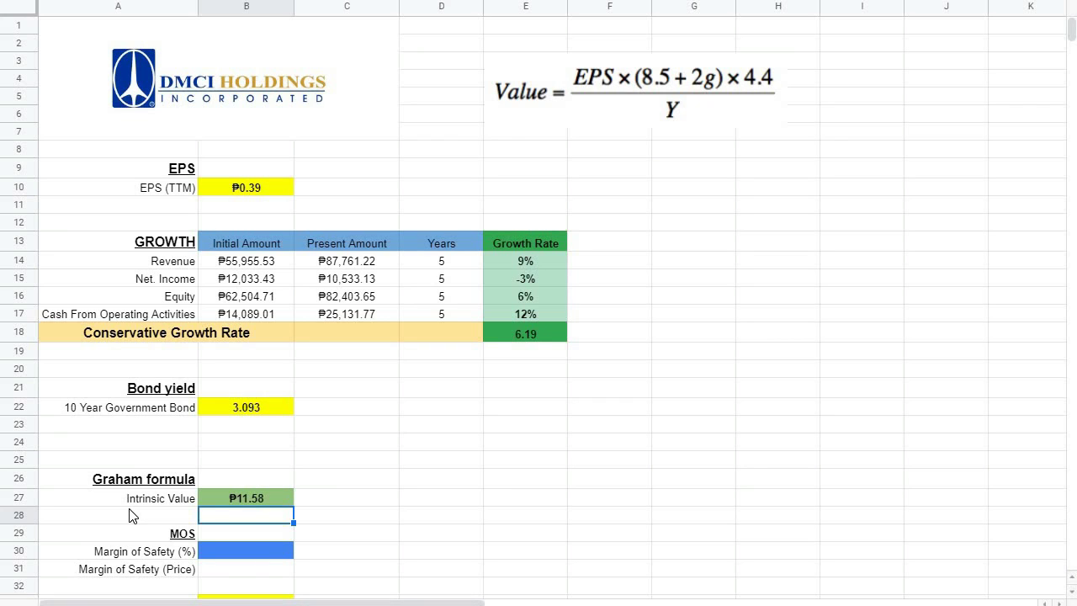
pyautogui.click(609, 477)
# Set the Margin of Safety (%) in B30 to 50% and calculate the Margin of Safety (Price) in B31 with =B27*(1-B30).
pyautogui.scroll(-1, 461, 517)
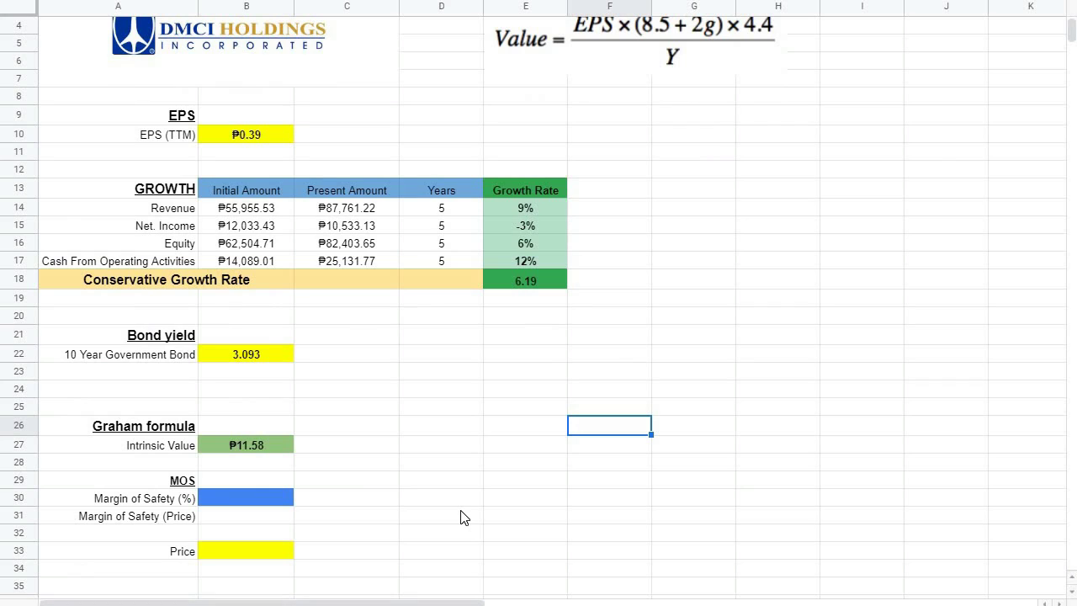
pyautogui.click(252, 507)
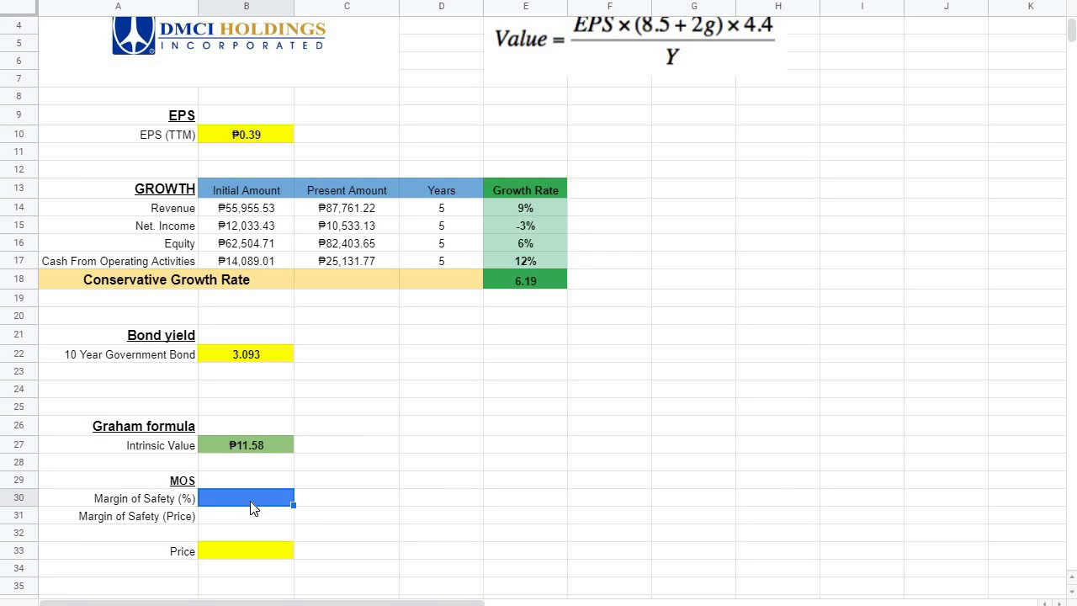
pyautogui.doubleClick(252, 500)
pyautogui.write('50')
pyautogui.press('Return')
pyautogui.write('=B27*(1-B30)')
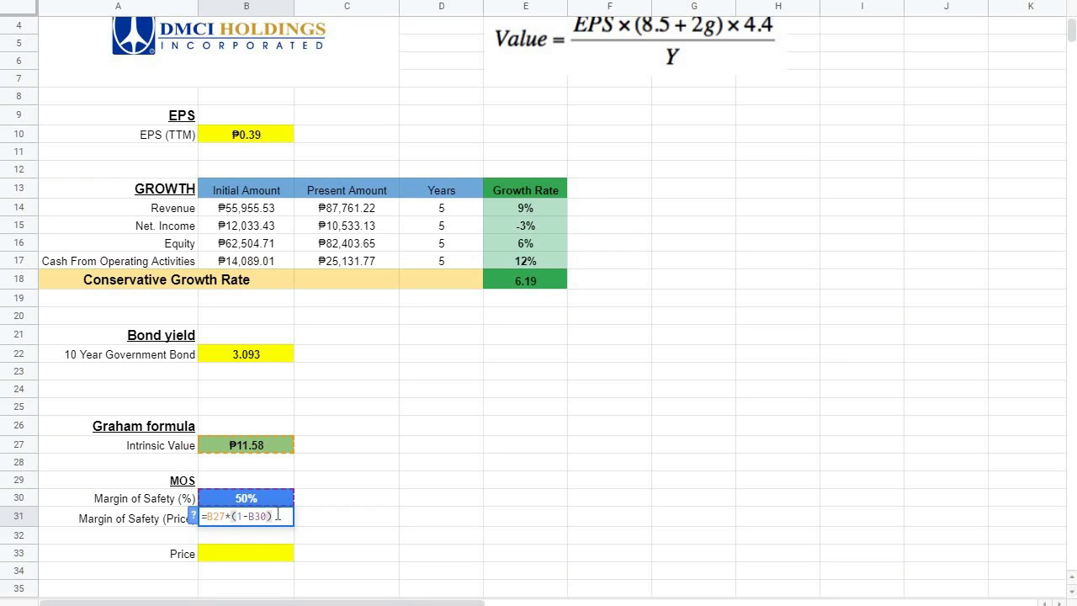
pyautogui.press('Return')
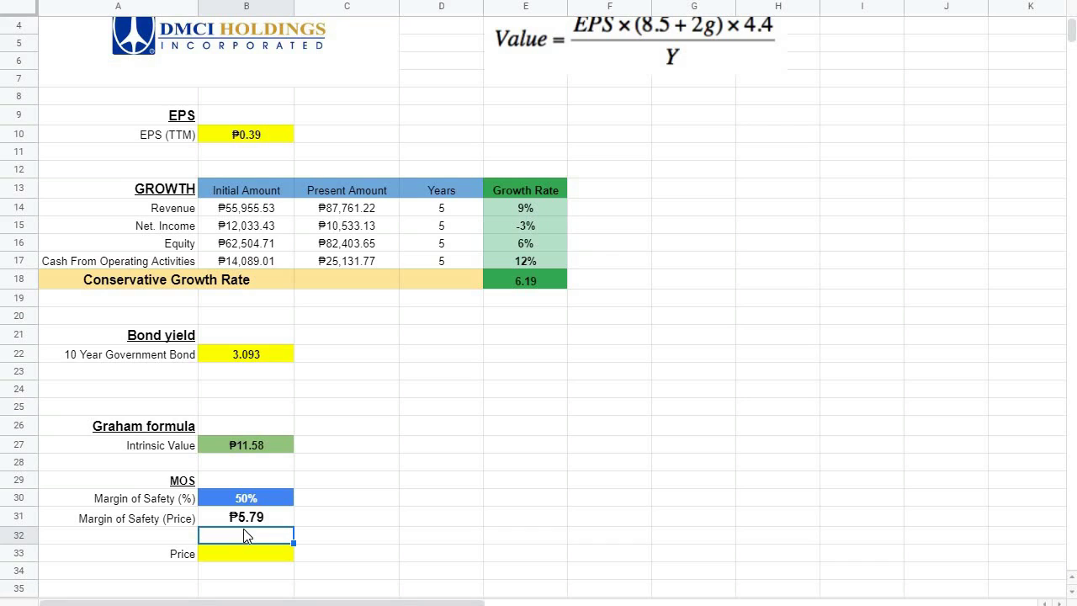
pyautogui.press('Up')
pyautogui.press('Up')
pyautogui.press('Up')
pyautogui.press('Right')
pyautogui.press('Right')
pyautogui.press('Right')
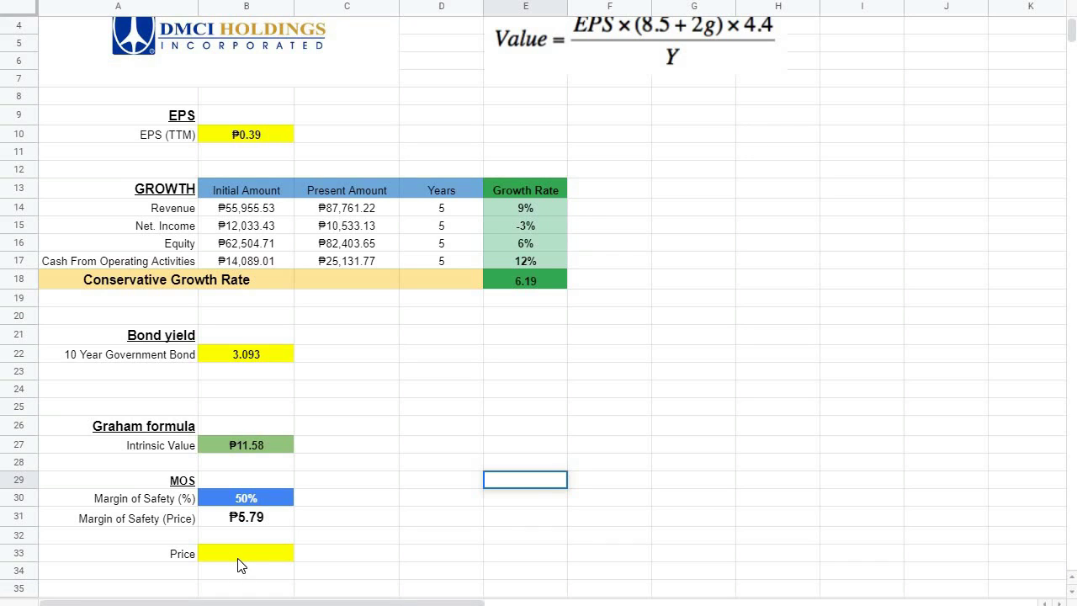
pyautogui.press('Return')
# Look up the DMCI Holdings share price on the Reuters page and enter 5.37 as the Price in B33.
pyautogui.click(492, 570)
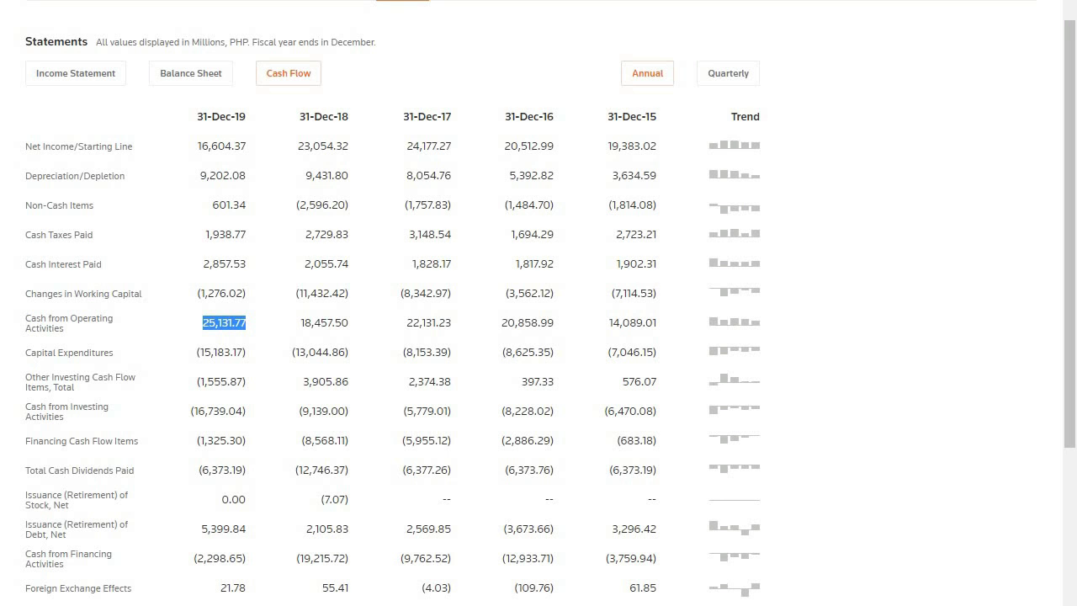
pyautogui.scroll(3, 450, 160)
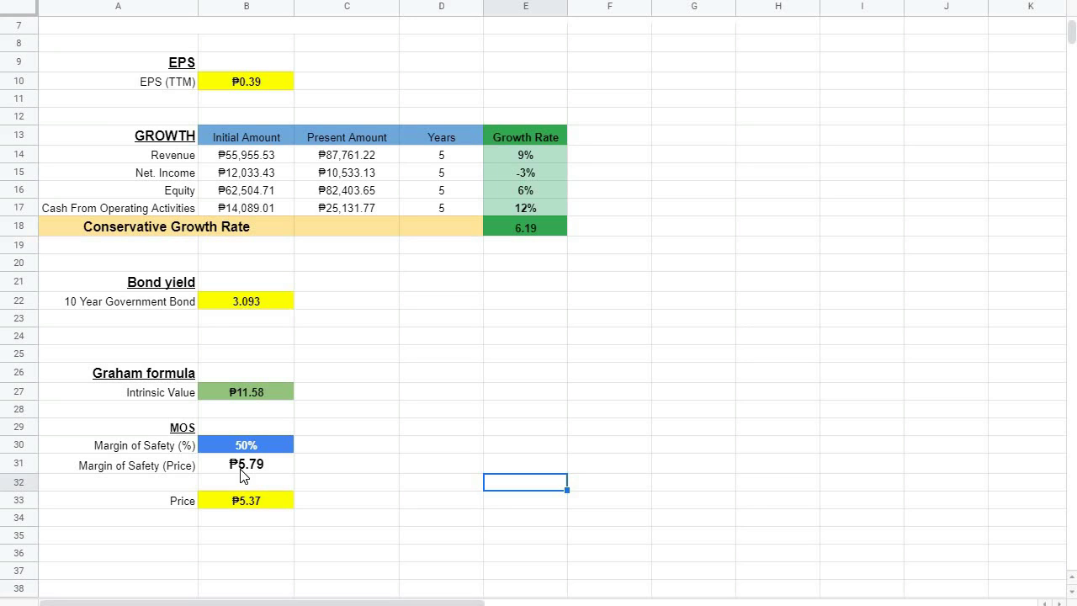
# Add a buy-or-sell verdict in B34 with the formula =if(B31>B33,"BUY","SELL").
pyautogui.click(243, 516)
pyautogui.write('=if(B31>B33,"BUY","SELL")')
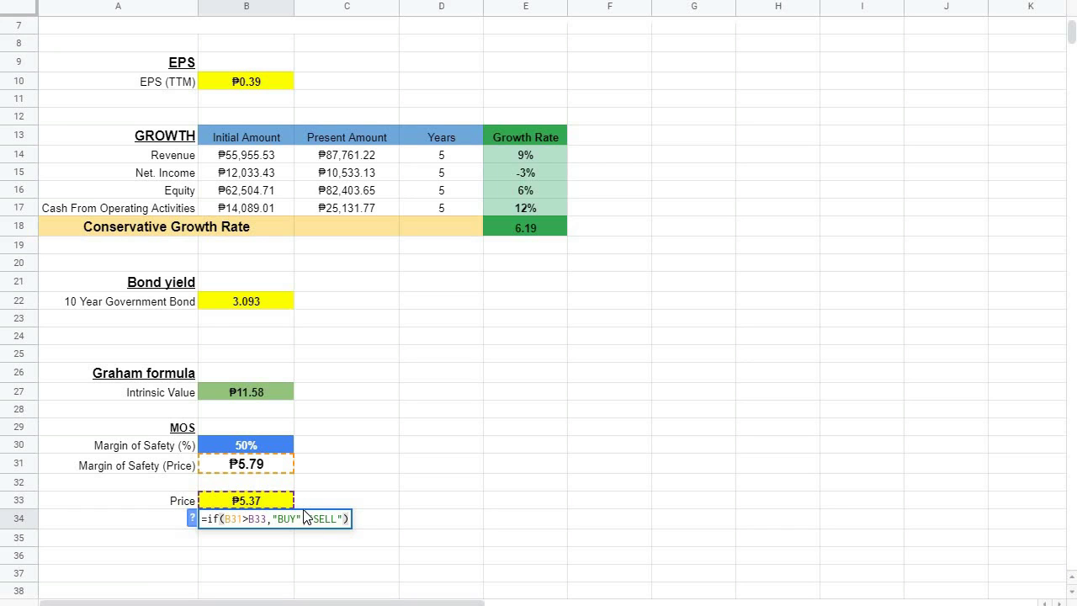
pyautogui.press('Return')
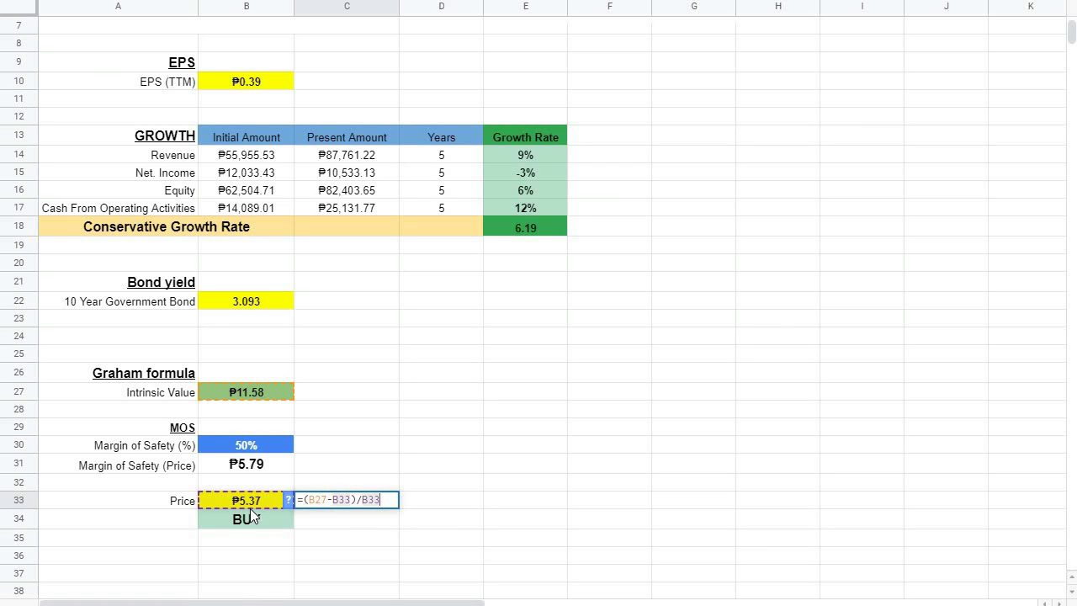
# Calculate the upside from the share price to the intrinsic value in C33 with the formula =(B27-B33)/B33.
pyautogui.press('Return')
pyautogui.press('Up')
pyautogui.press('Right')
pyautogui.press('Right')
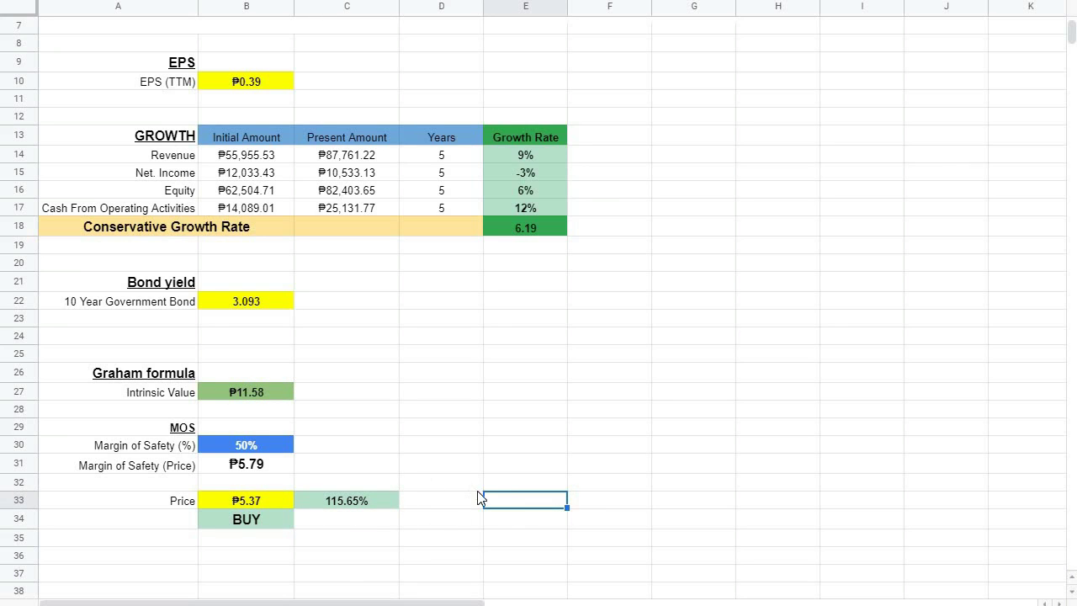